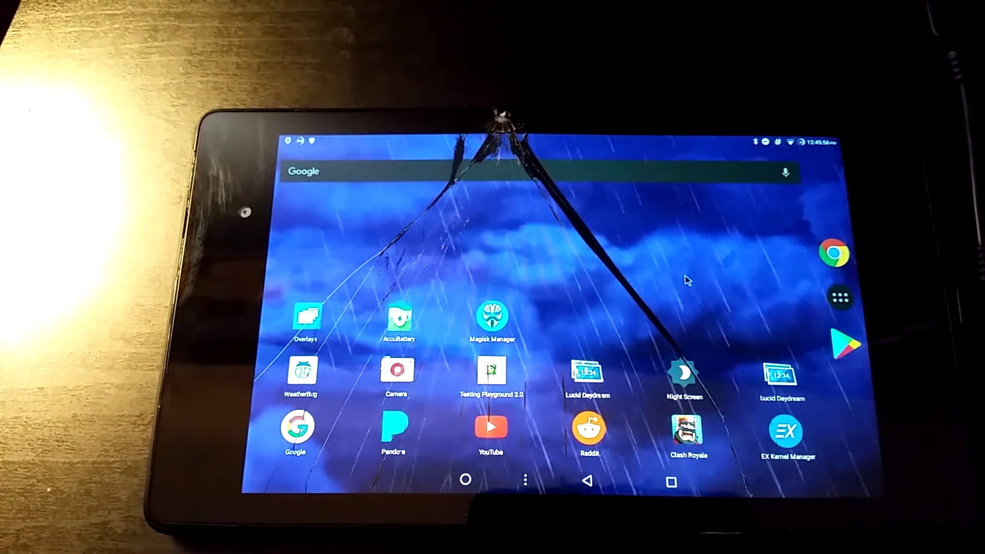
Pull up the XDA Magisk v13.2 thread in Chrome, then return to the home screen
{"action": "left_click", "coordinate": [832, 252]}
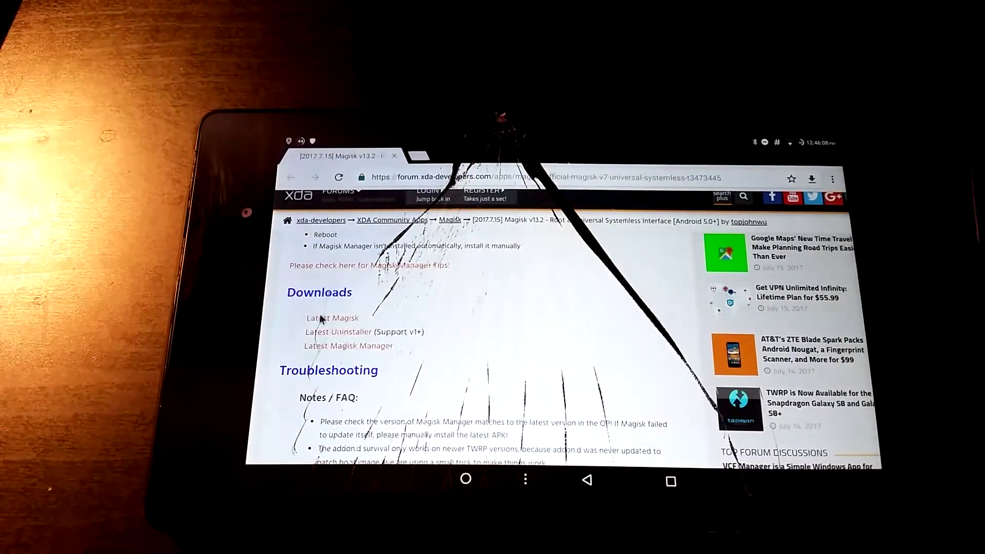
{"action": "left_click", "coordinate": [466, 481]}
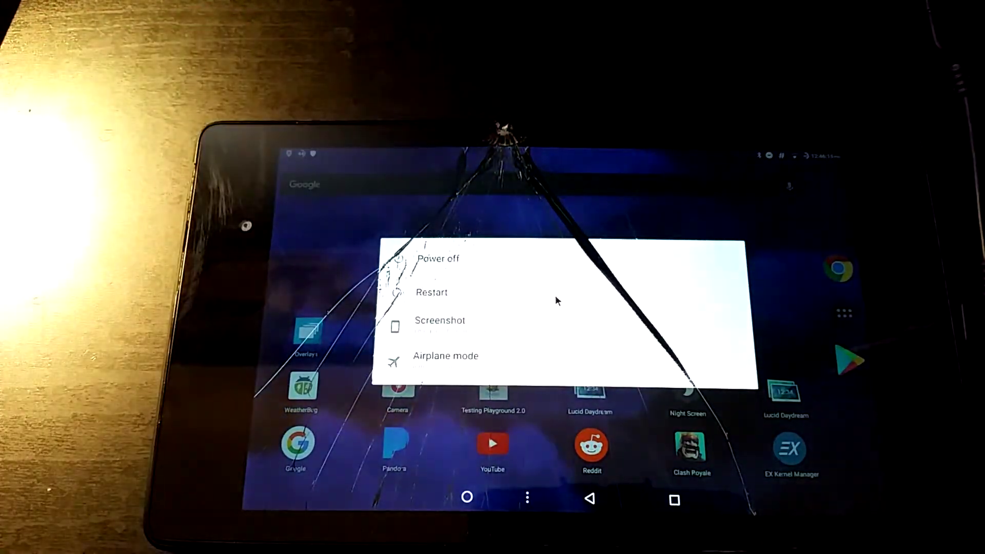
Restart the tablet with the Recovery option to boot into TWRP
{"action": "left_click", "coordinate": [555, 295]}
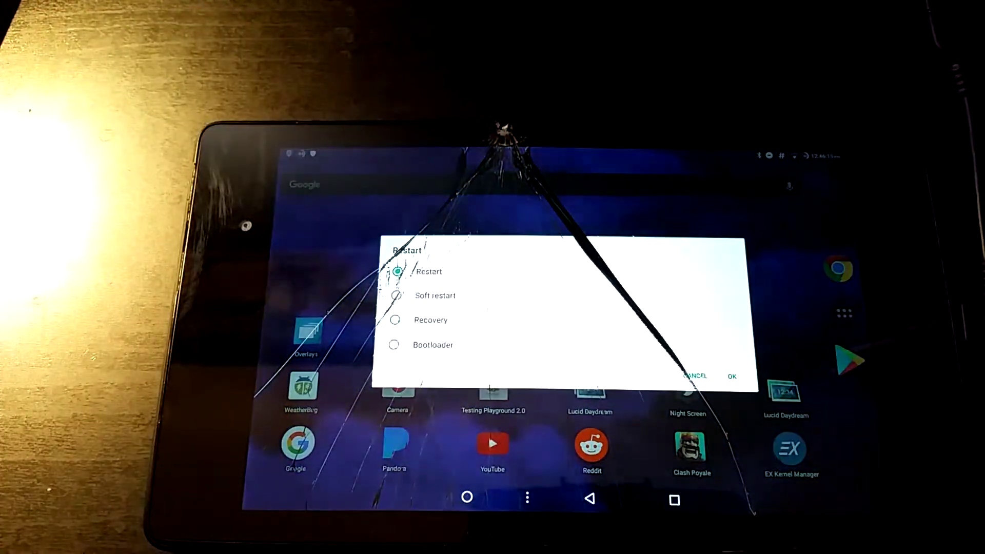
{"action": "left_click", "coordinate": [436, 320]}
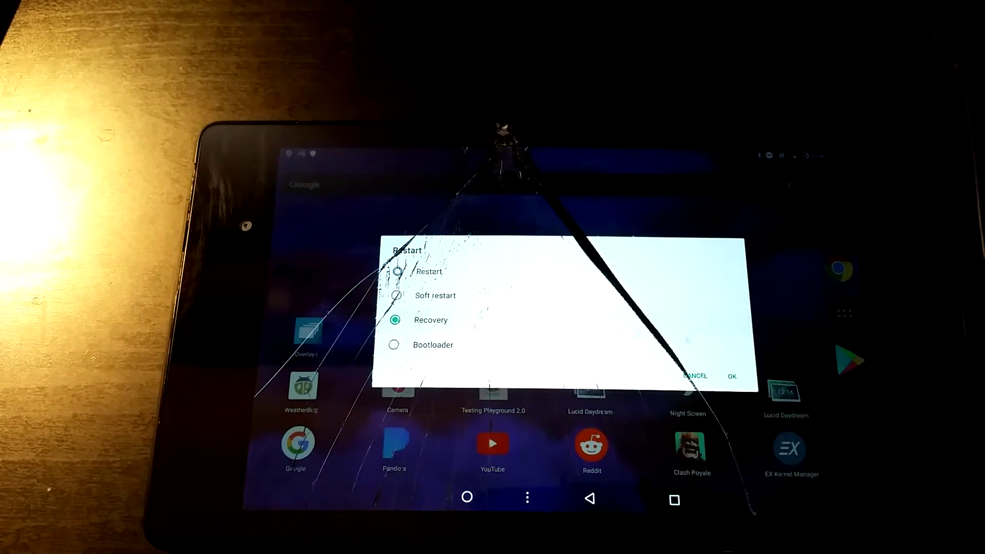
{"action": "left_click", "coordinate": [732, 377]}
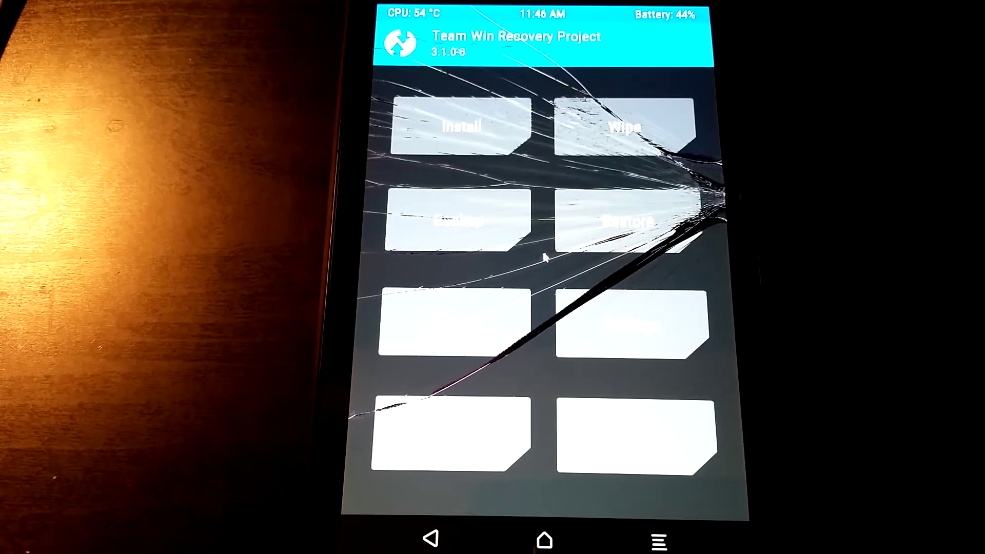
Flash /sdcard/Magisk/Magisk-v13.2.zip in TWRP and reboot to the system
{"action": "left_click", "coordinate": [462, 126]}
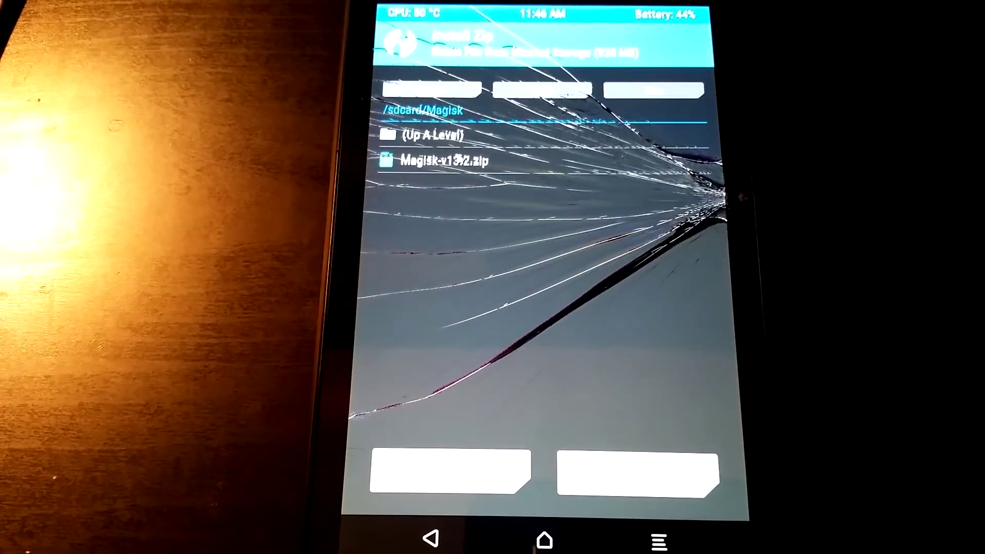
{"action": "left_click", "coordinate": [445, 160]}
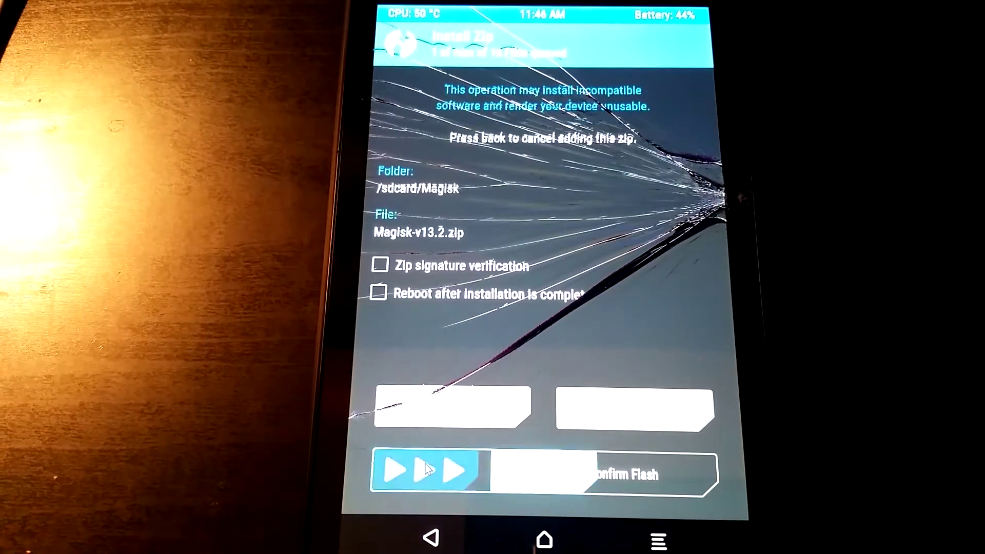
{"action": "left_click_drag", "start_coordinate": [423, 473], "coordinate": [725, 451]}
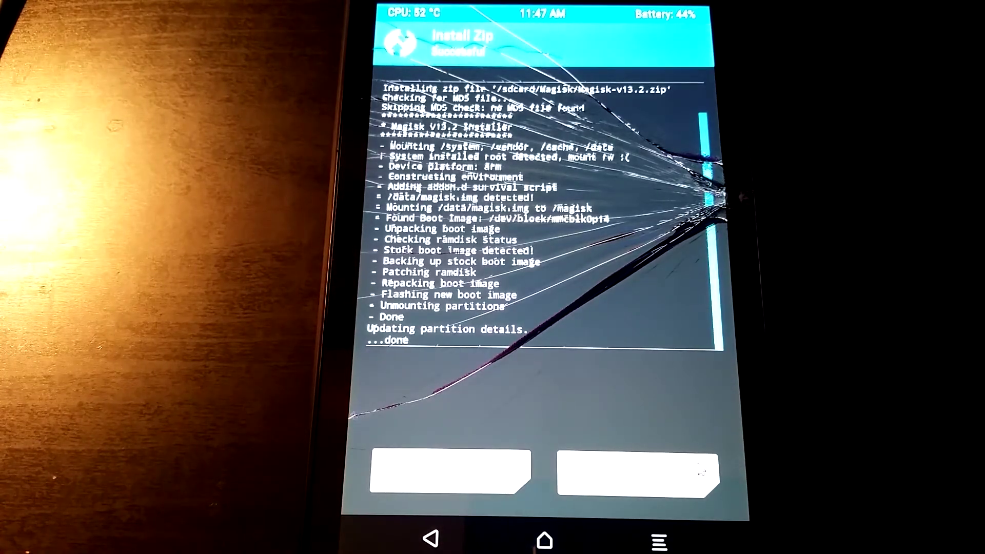
{"action": "left_click", "coordinate": [702, 469]}
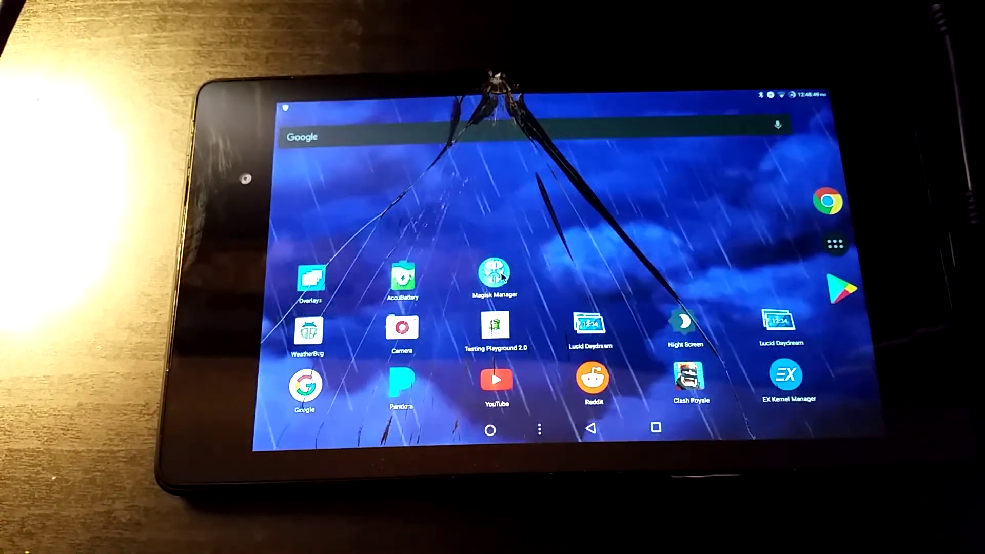
Open Magisk Manager, confirm v13.2 is installed, and get a passing SafetyNet check
{"action": "left_click", "coordinate": [500, 272]}
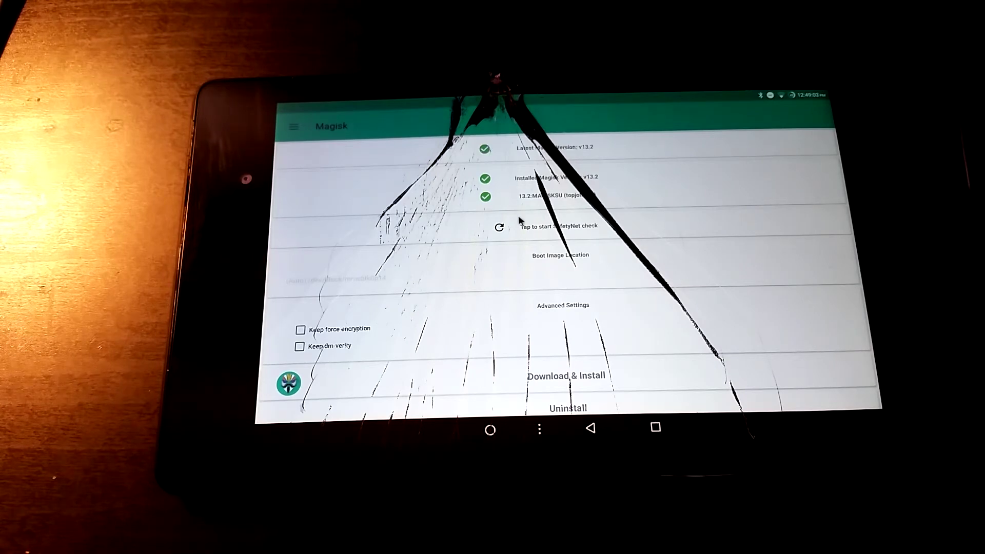
{"action": "left_click", "coordinate": [501, 229]}
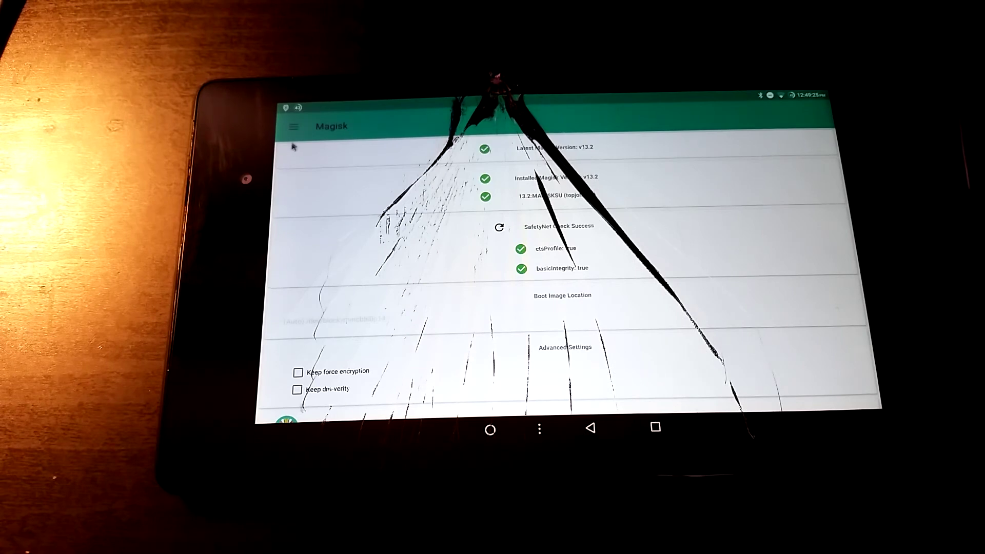
{"action": "left_click", "coordinate": [293, 127]}
{"action": "right_click", "coordinate": [320, 276]}
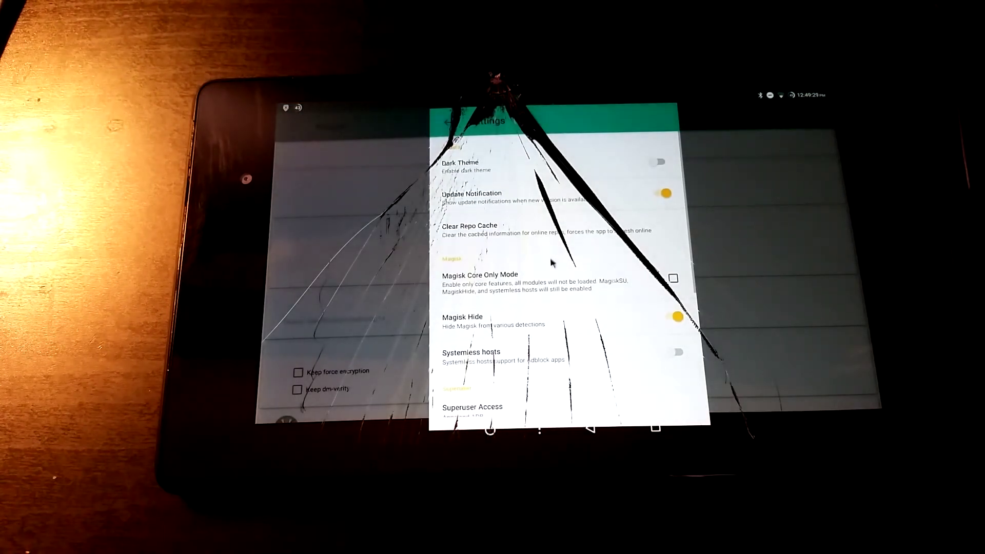
{"action": "scroll", "coordinate": [539, 266], "scroll_direction": "down", "scroll_amount": 1}
{"action": "scroll", "coordinate": [512, 284], "scroll_direction": "down", "scroll_amount": 1}
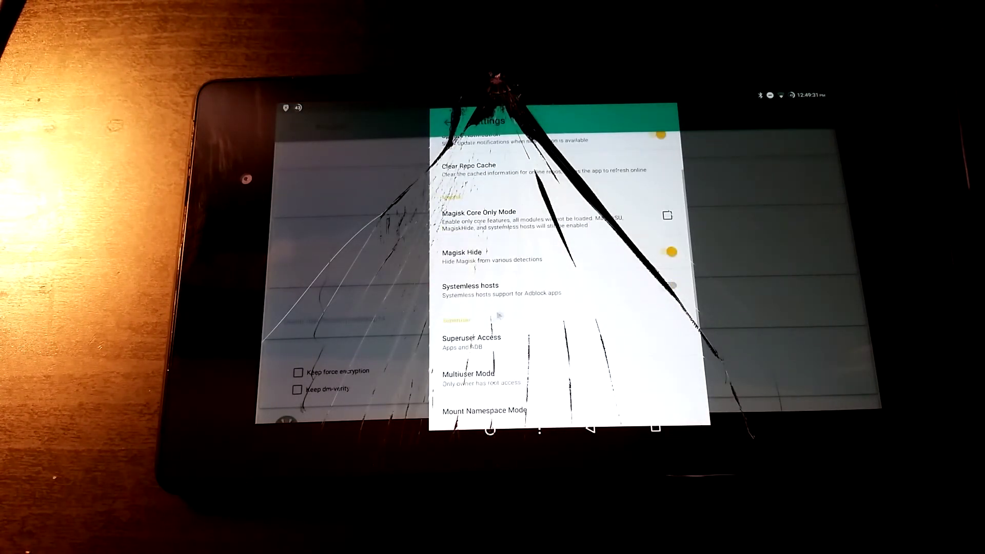
{"action": "left_click", "coordinate": [462, 355]}
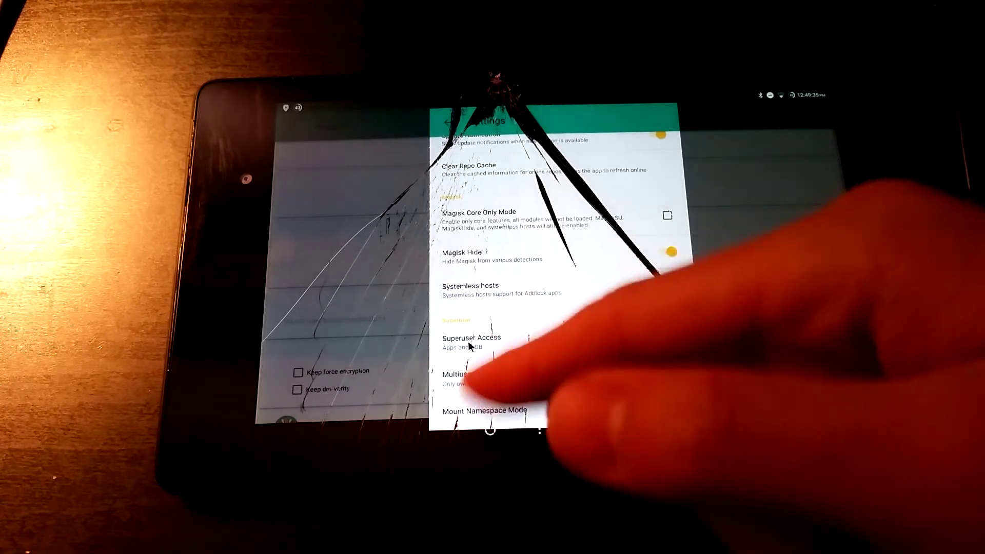